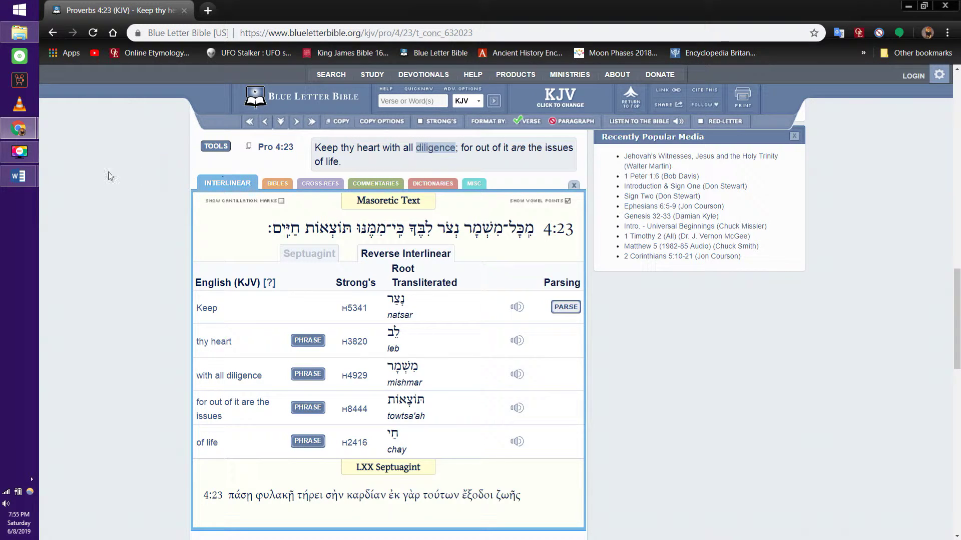
Bring up the open Word documents from the taskbar.
left_click(19, 178)
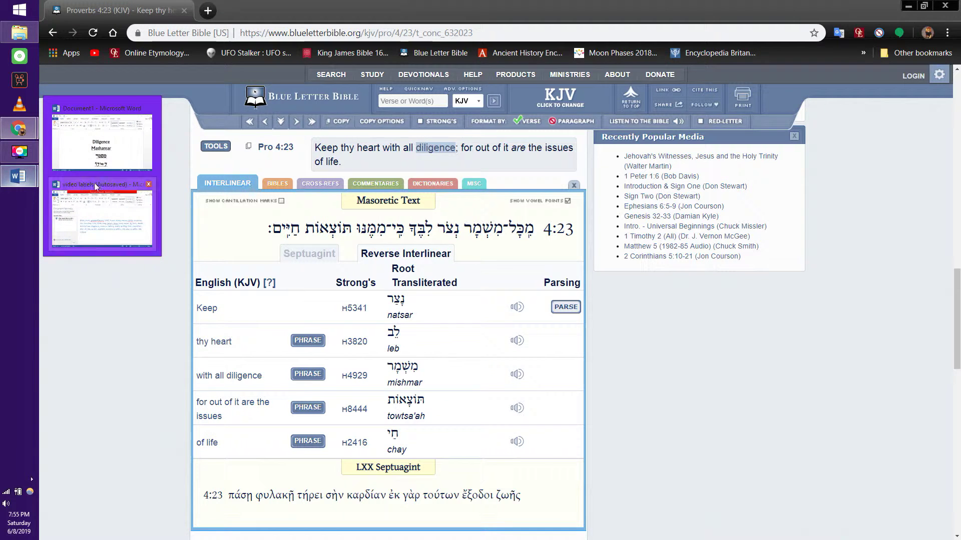
Bring the Diligence and Mashamar Word document to the front.
left_click(97, 140)
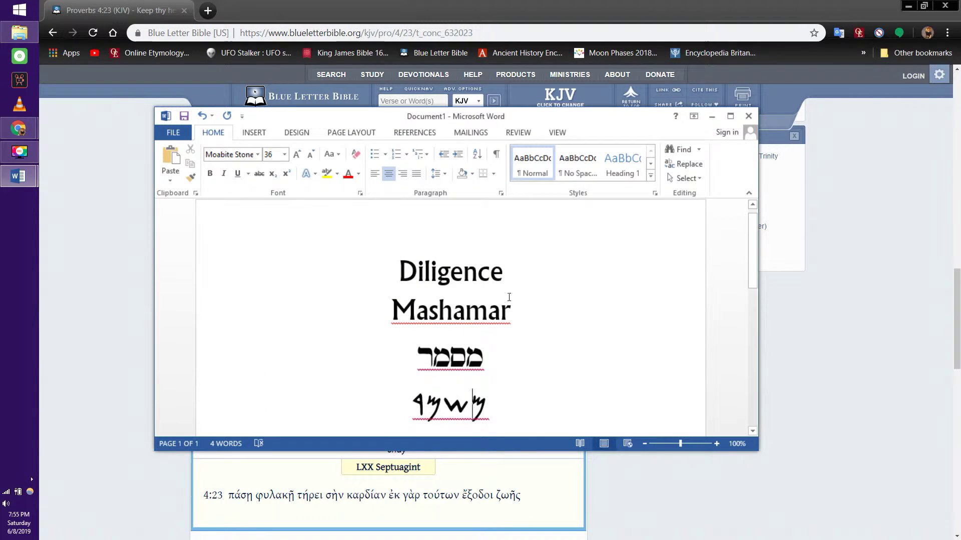
scroll(487, 351, "down", 1)
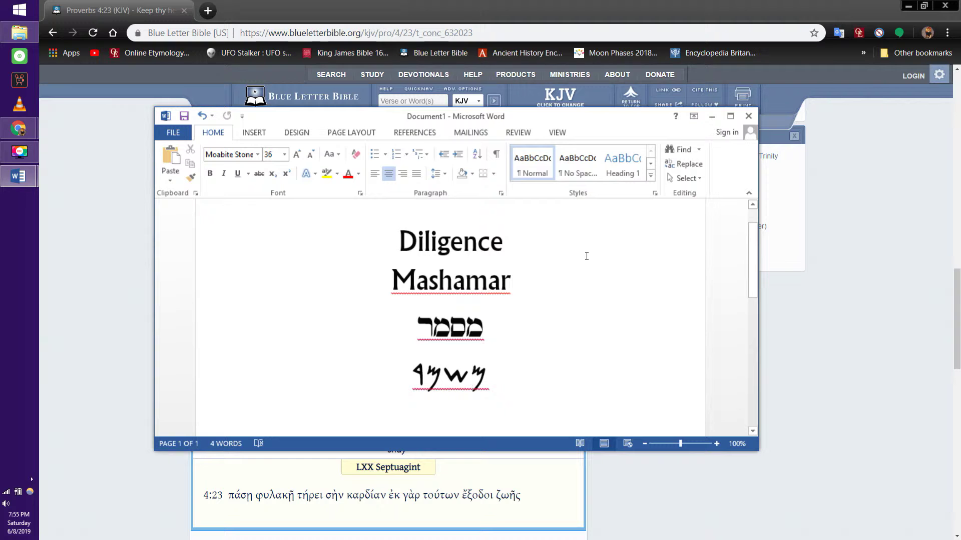
Return to the Proverbs 4:23 interlinear, clear the 'diligence' highlight, and open Strong's H4929.
left_click(819, 277)
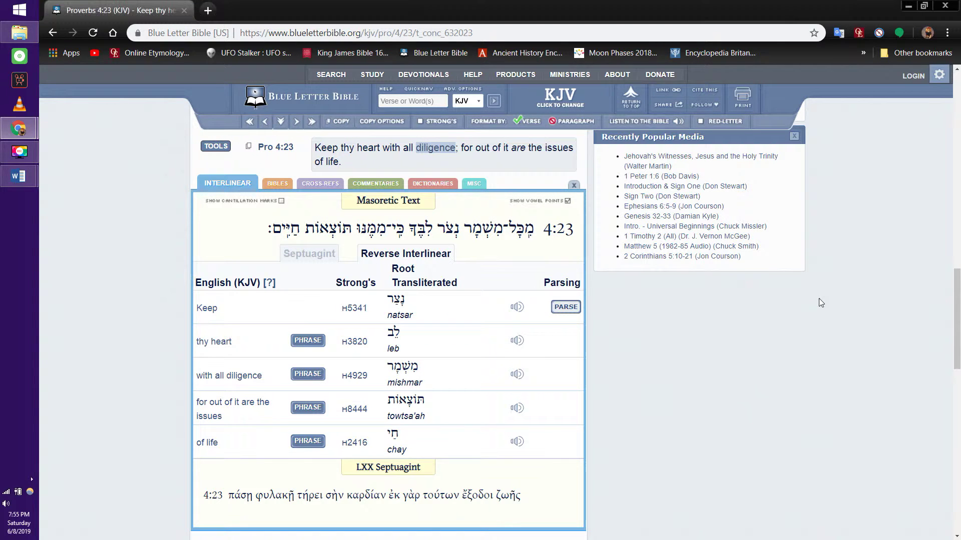
left_click(381, 282)
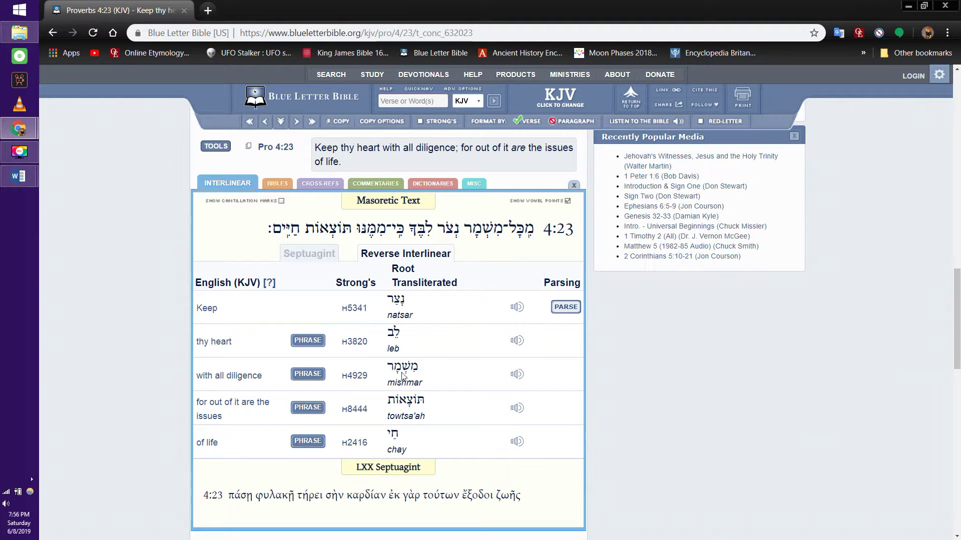
scroll(441, 381, "down", 2)
scroll(442, 380, "down", 2)
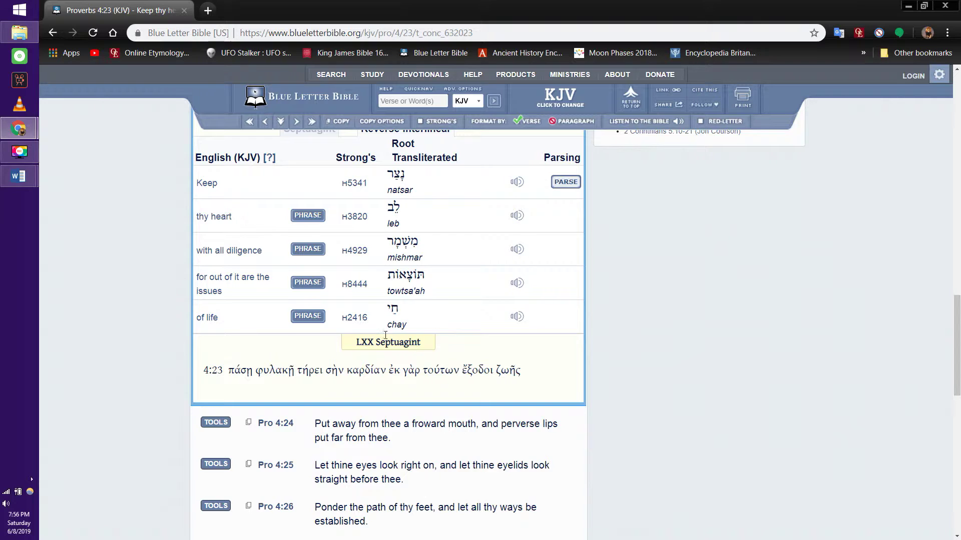
scroll(420, 353, "up", 2)
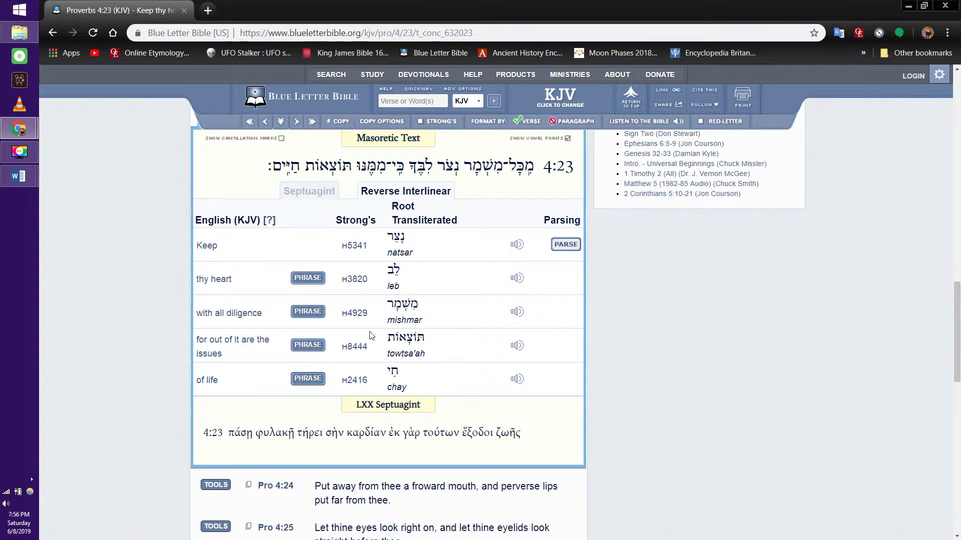
left_click(344, 316)
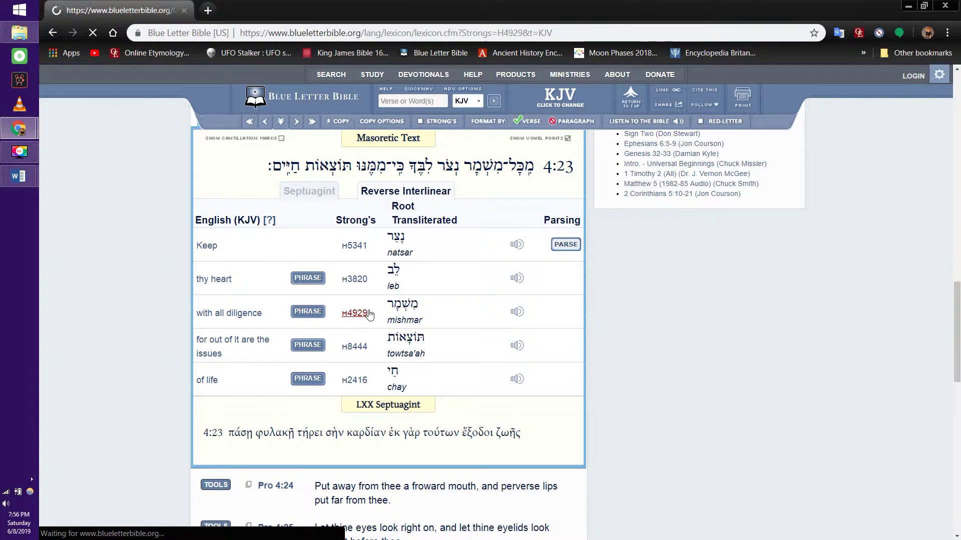
scroll(350, 315, "down", 2)
scroll(367, 315, "up", 2)
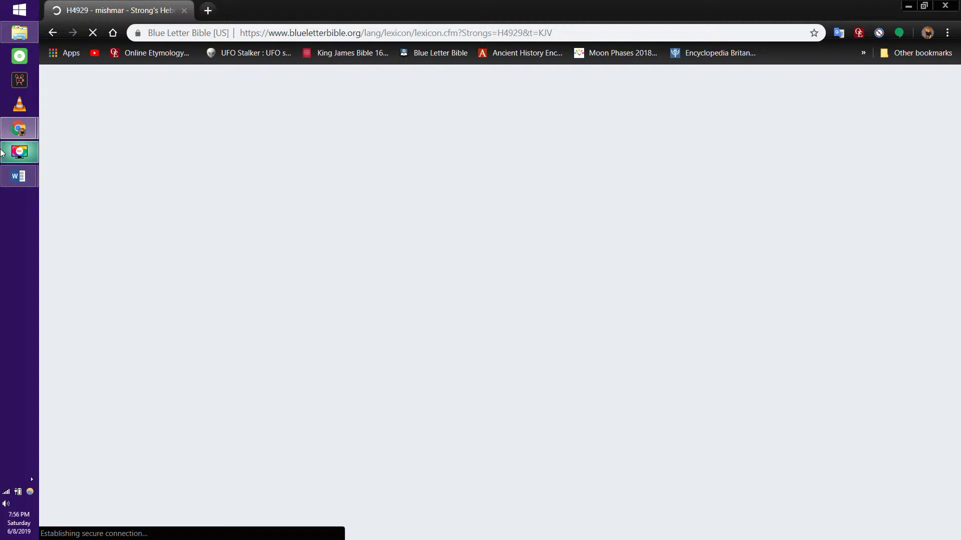
Work the left edge of the window while the H4929 mishmar lexicon page loads.
left_click(19, 153)
left_click(6, 152)
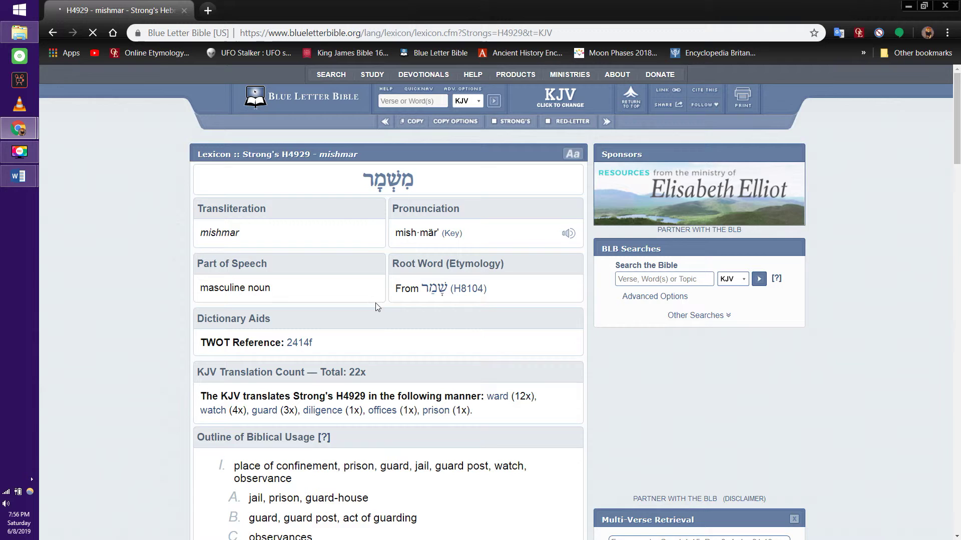
scroll(375, 302, "down", 3)
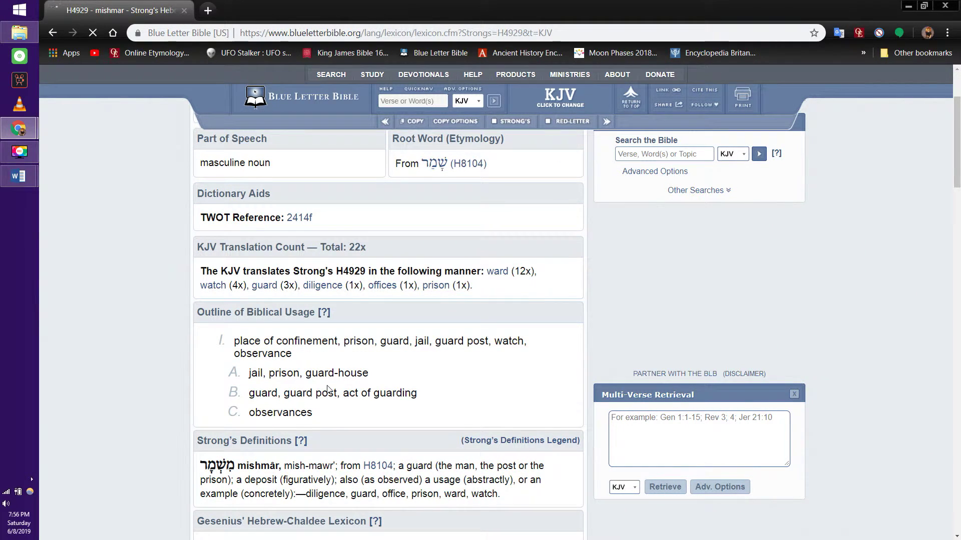
scroll(328, 391, "up", 2)
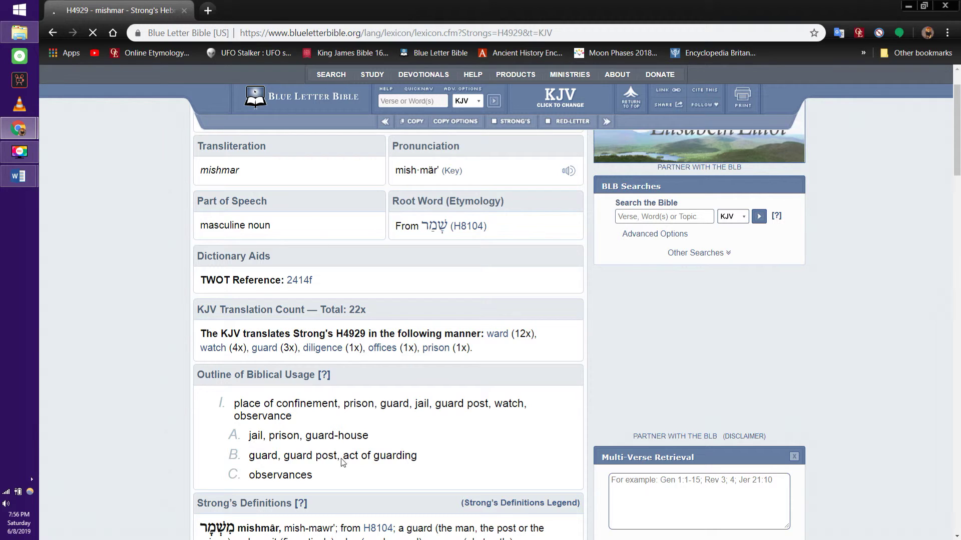
scroll(364, 334, "up", 2)
scroll(364, 335, "down", 3)
scroll(364, 334, "down", 4)
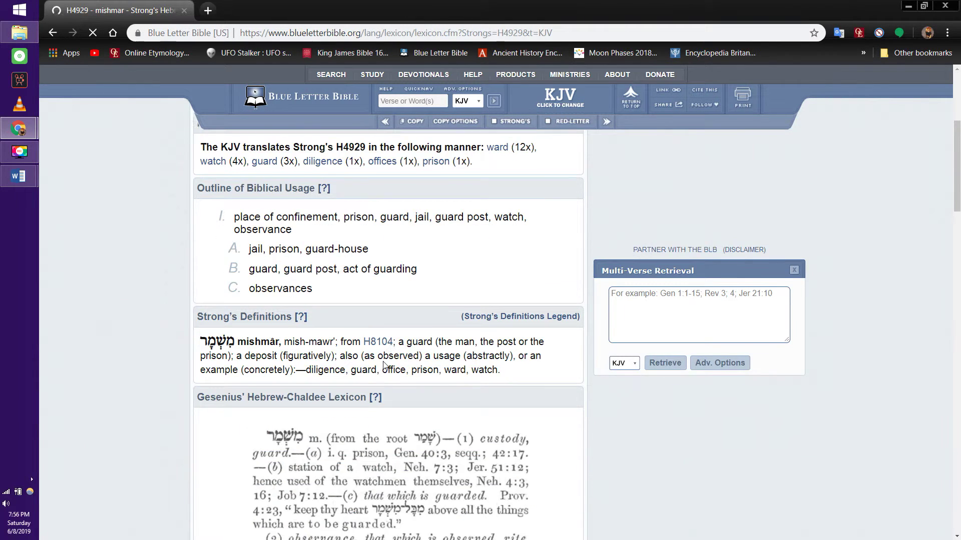
scroll(363, 334, "down", 2)
scroll(365, 334, "down", 3)
scroll(364, 334, "down", 2)
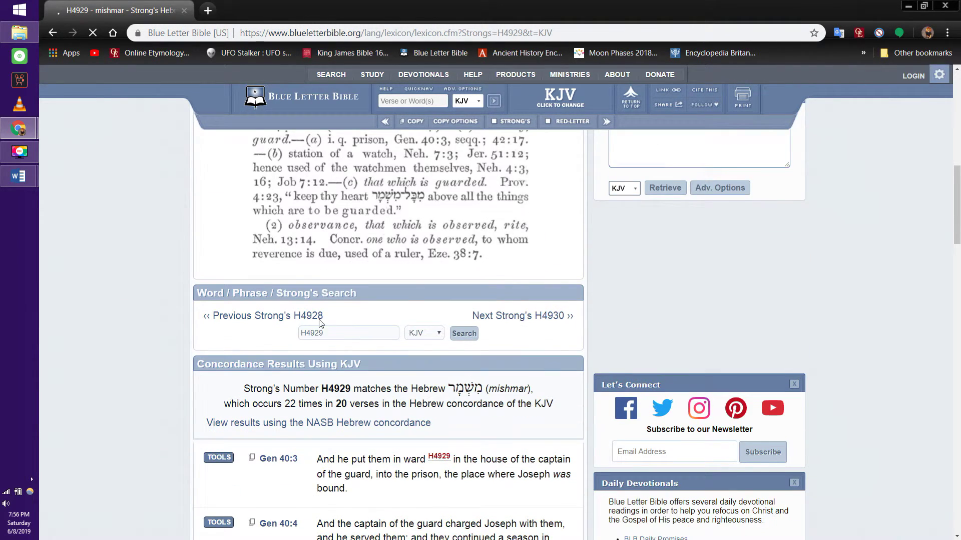
scroll(407, 292, "up", 3)
scroll(407, 291, "up", 4)
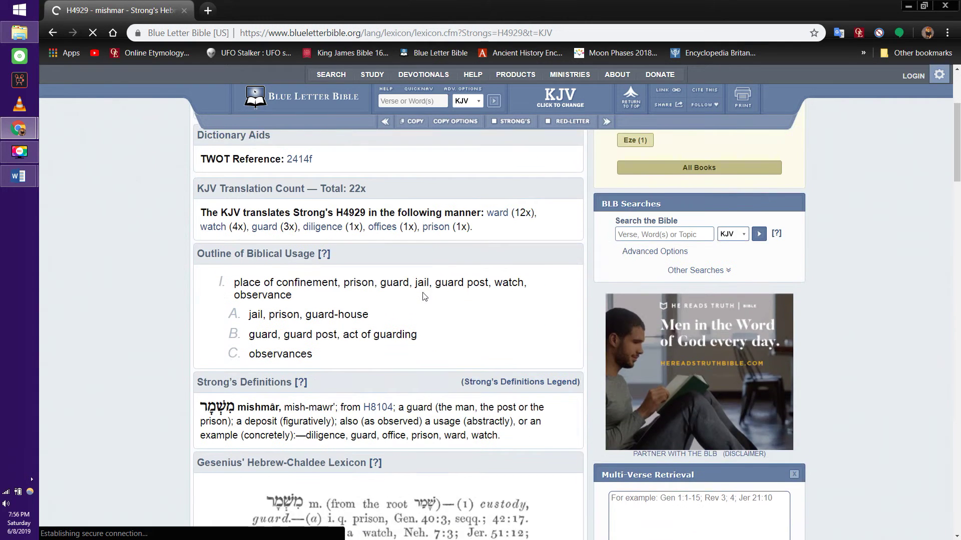
scroll(407, 291, "up", 4)
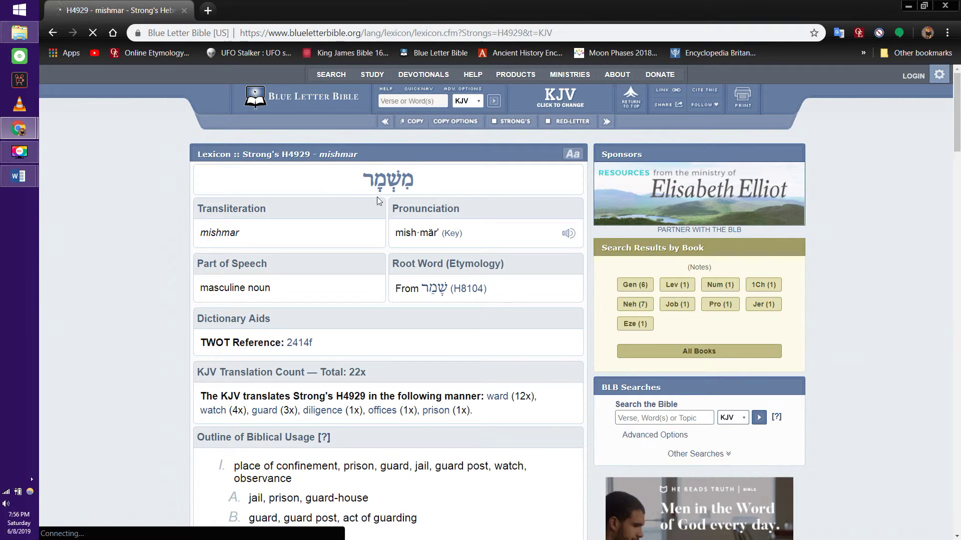
mouse_move(19, 177)
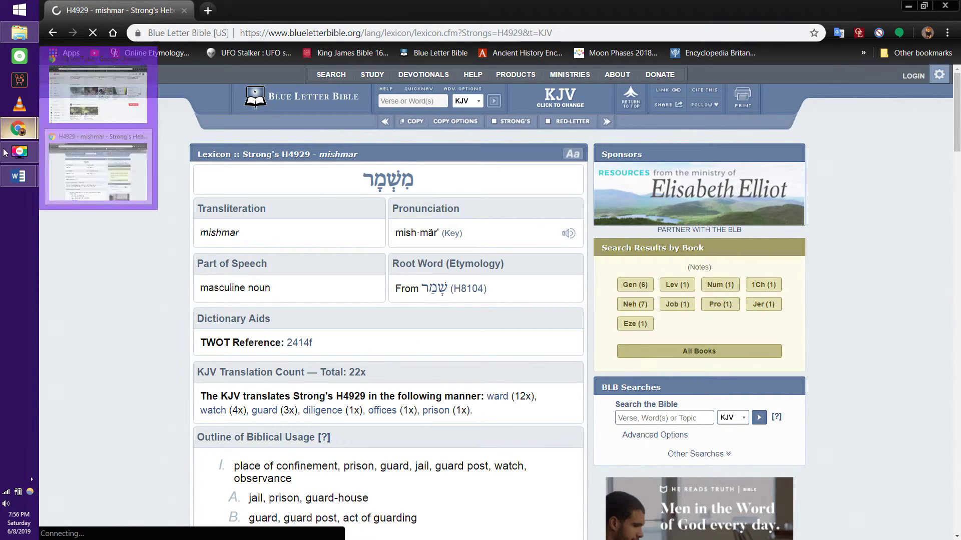
right_click(11, 181)
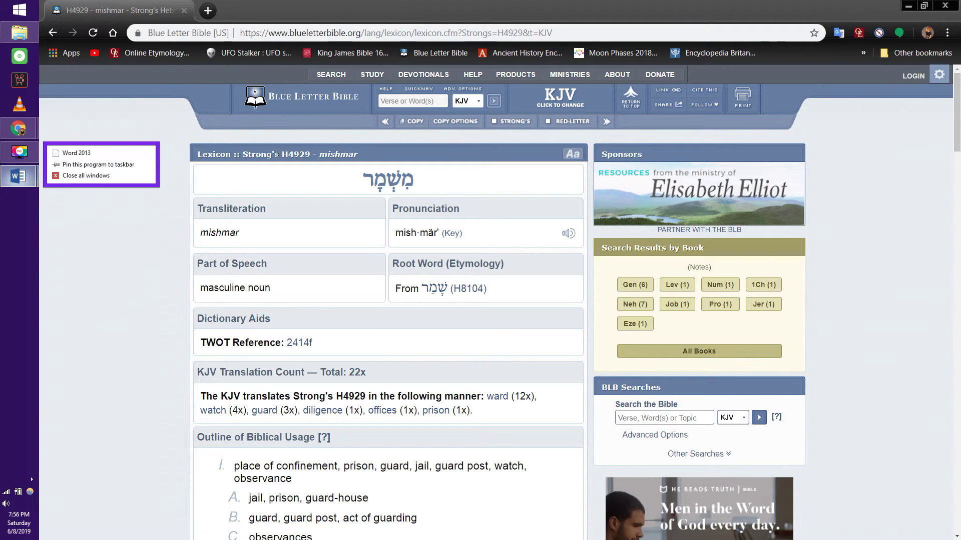
left_click(52, 174)
left_click(19, 153)
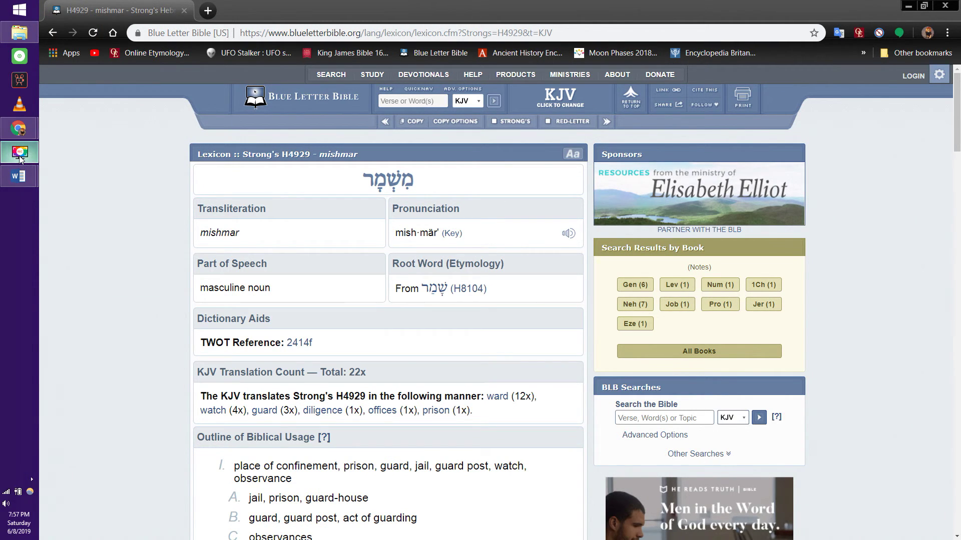